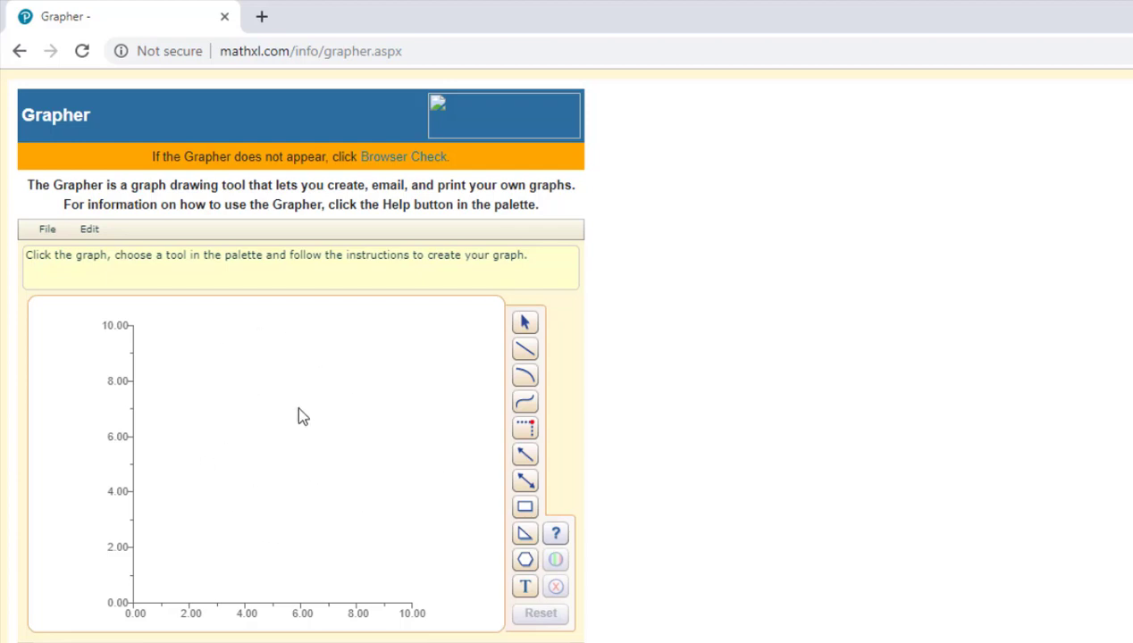
- Title the graph 'Utility Maximization' and turn on Show Grid in Graph Settings
click(89, 231)
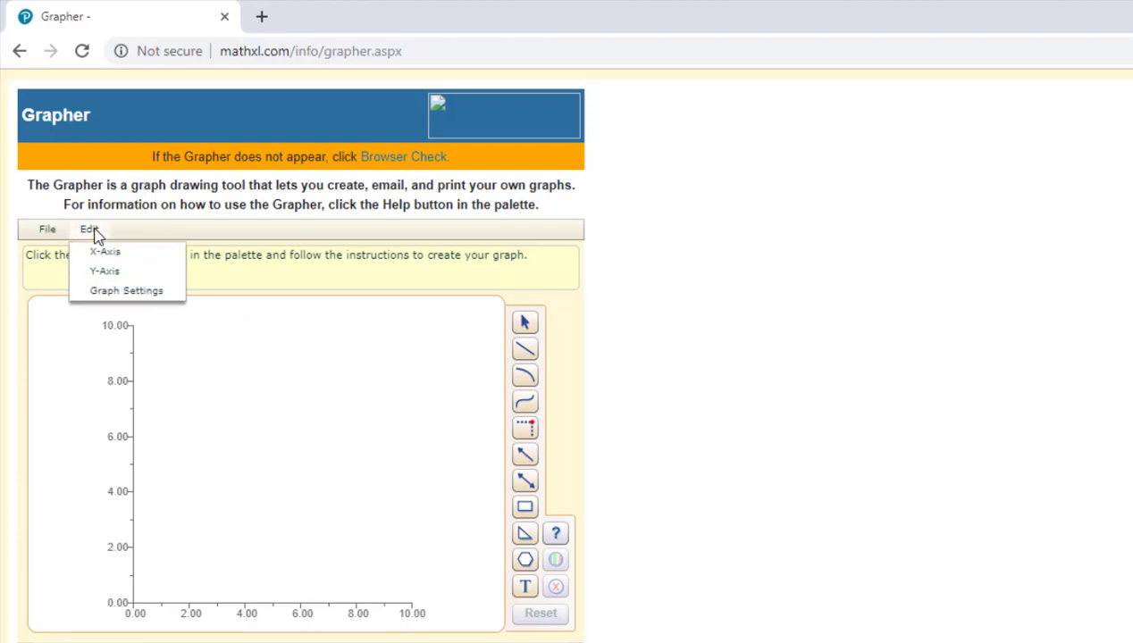
click(116, 297)
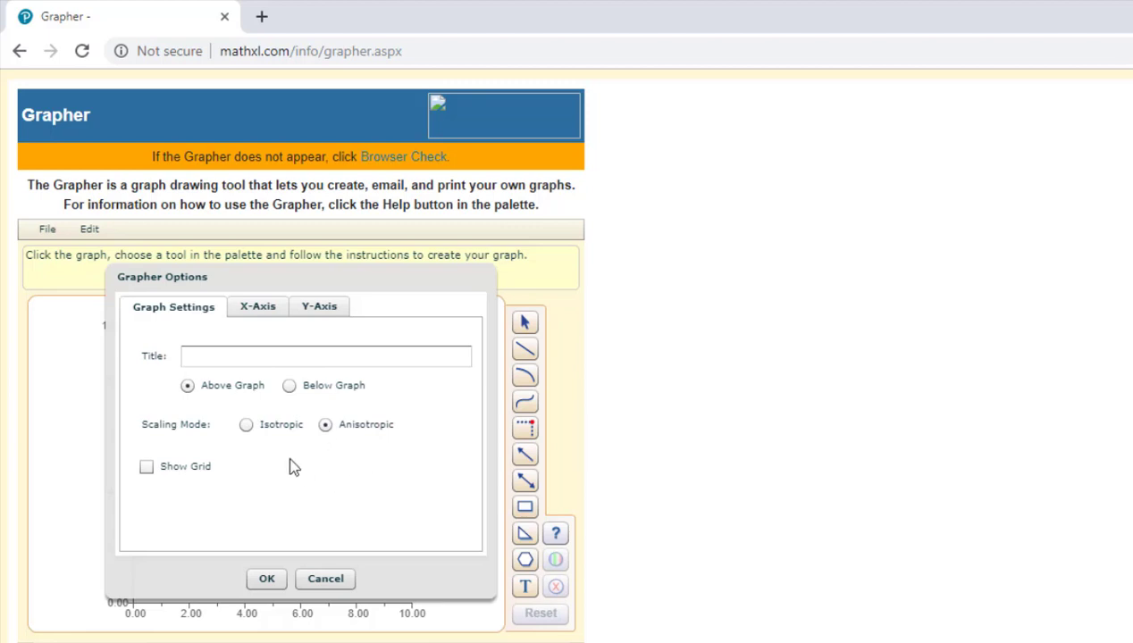
click(210, 354)
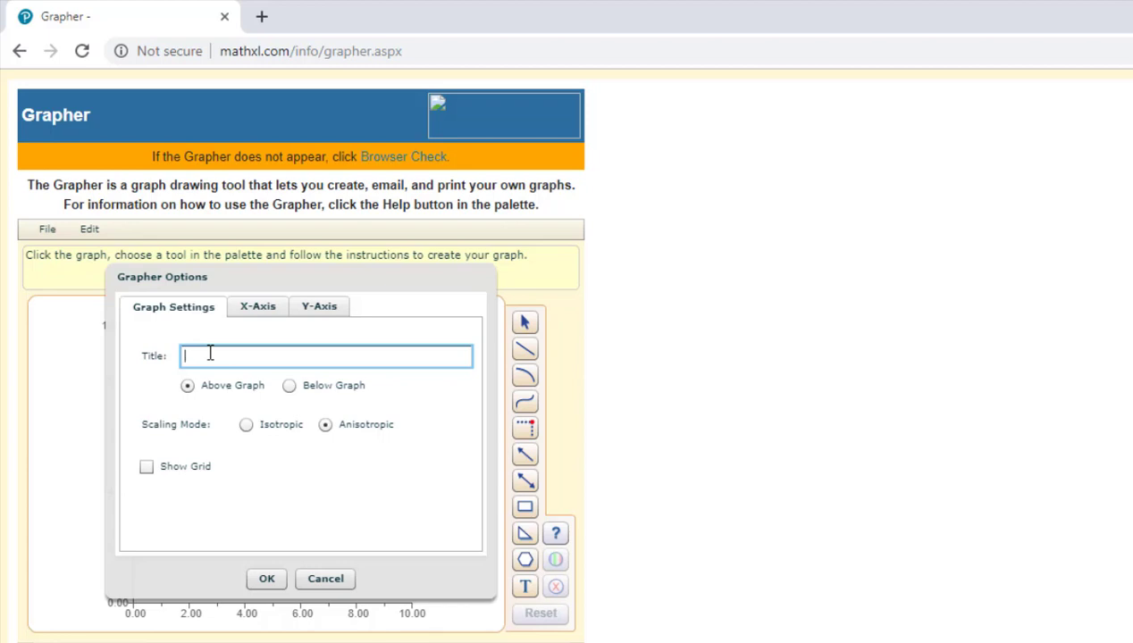
text(Utility Maximization)
click(147, 468)
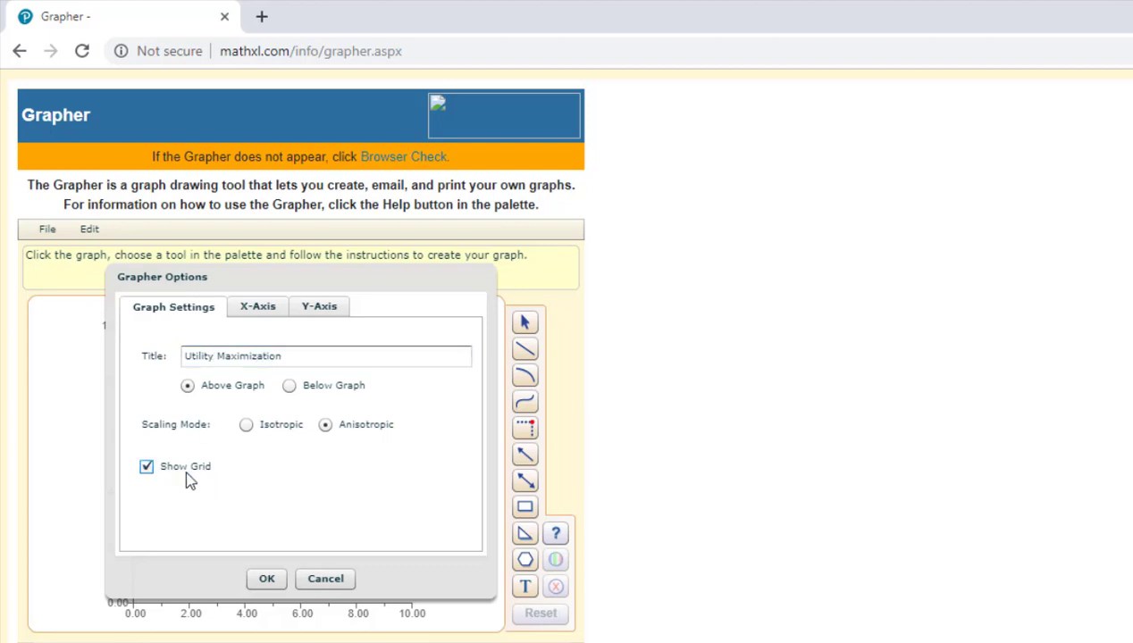
click(267, 581)
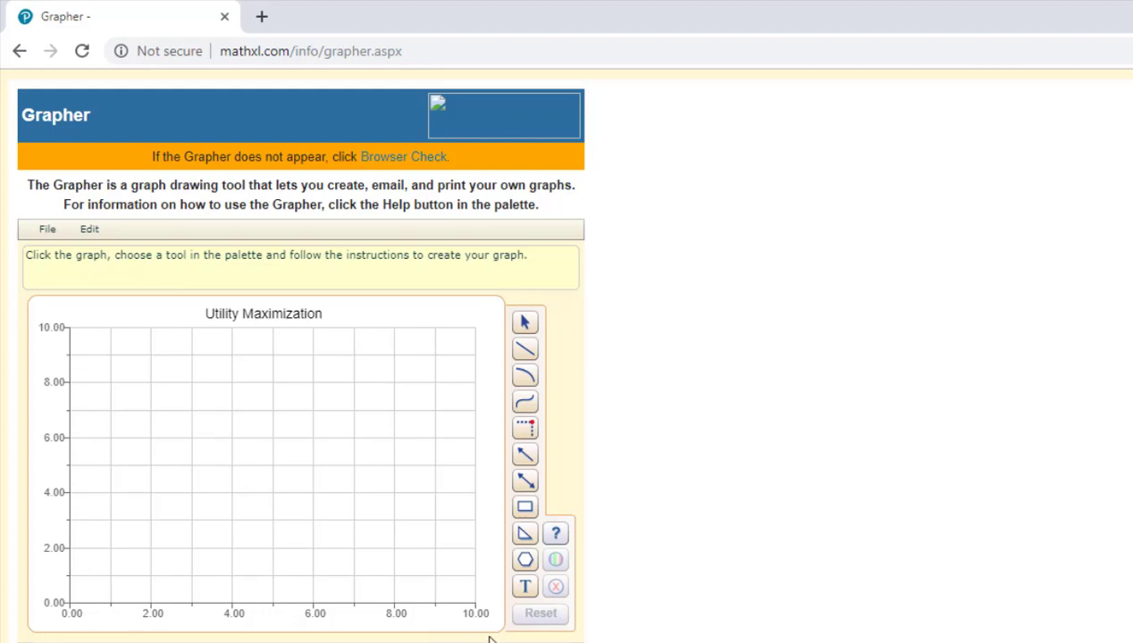
- Set the Y-axis maximum to 50 and tick spacing to 5, and show a left title 'Units of Good Y'
click(92, 230)
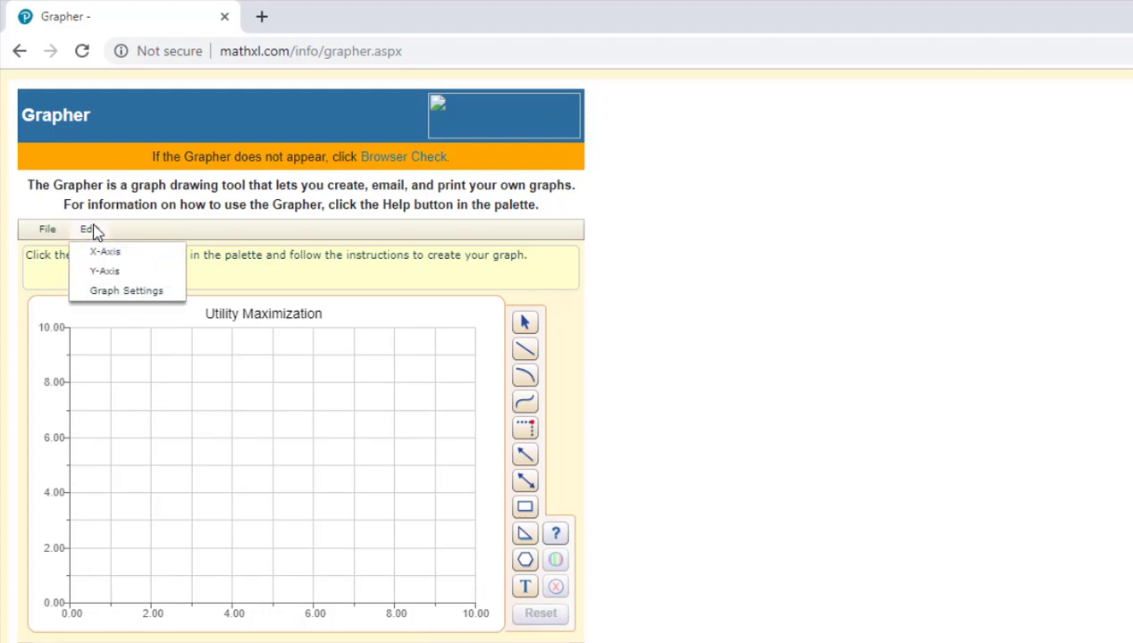
click(103, 271)
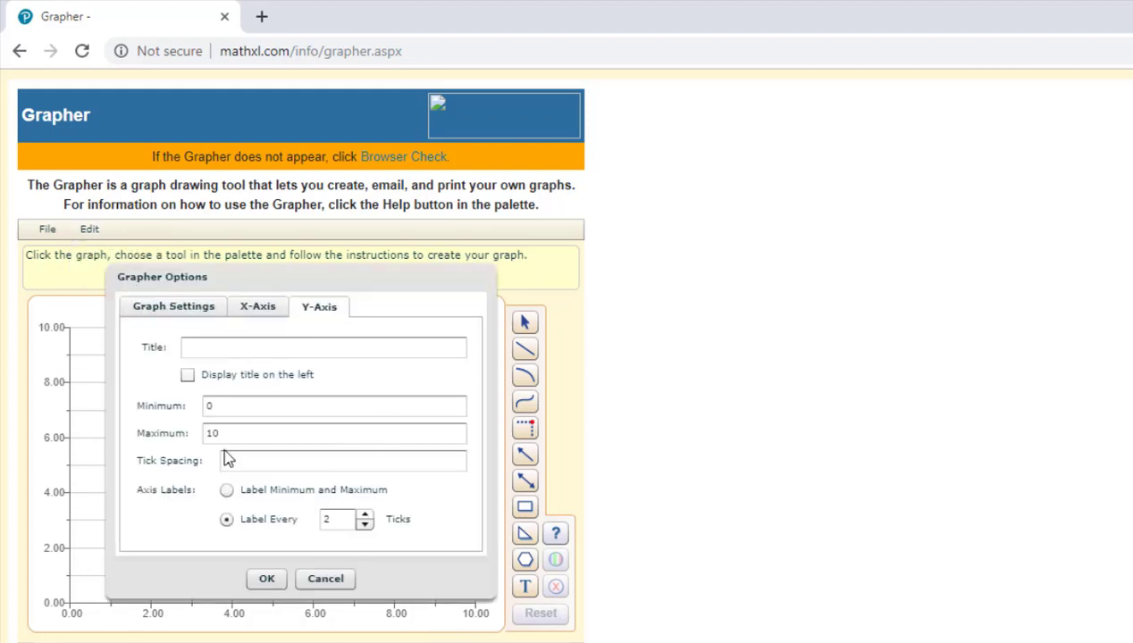
click(209, 433)
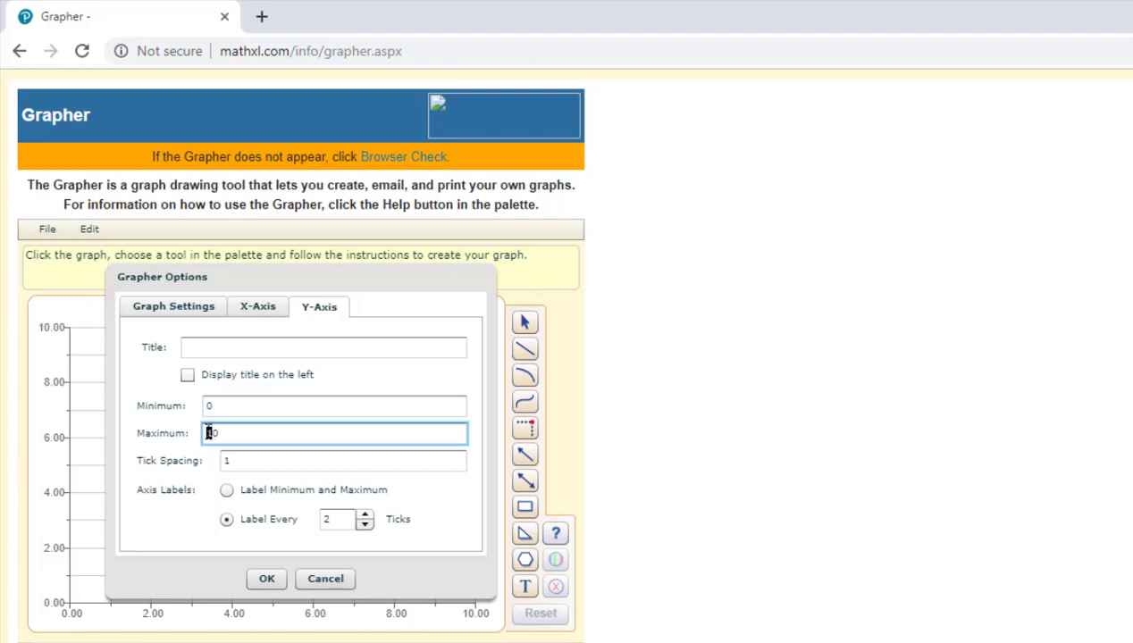
text(5)
click(254, 461)
double_click(264, 461)
text(5)
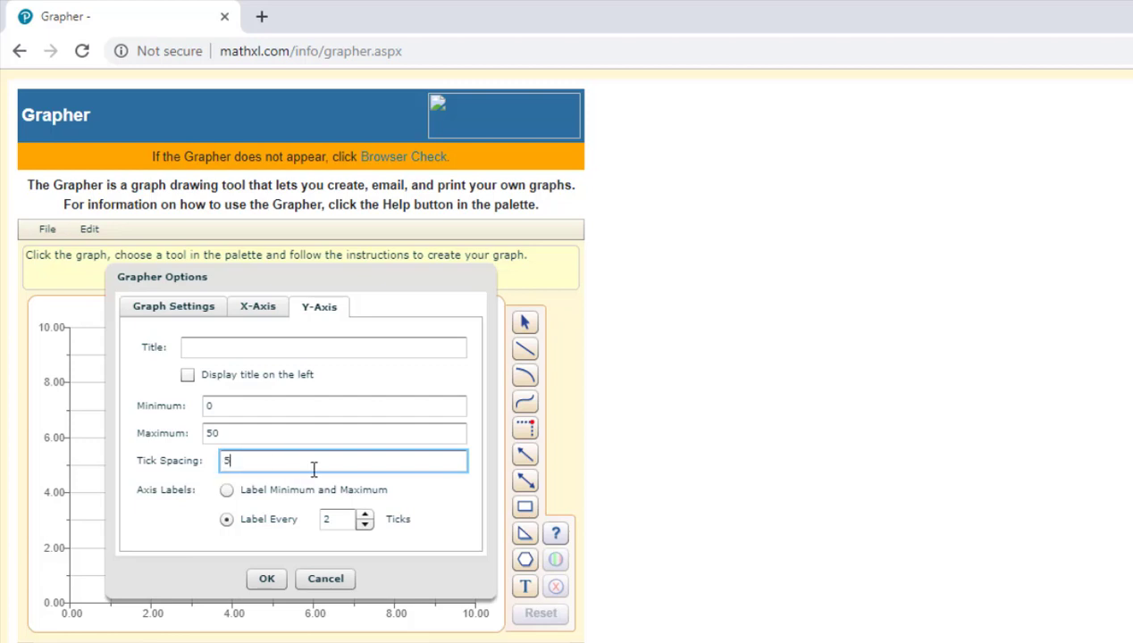
click(188, 375)
click(221, 347)
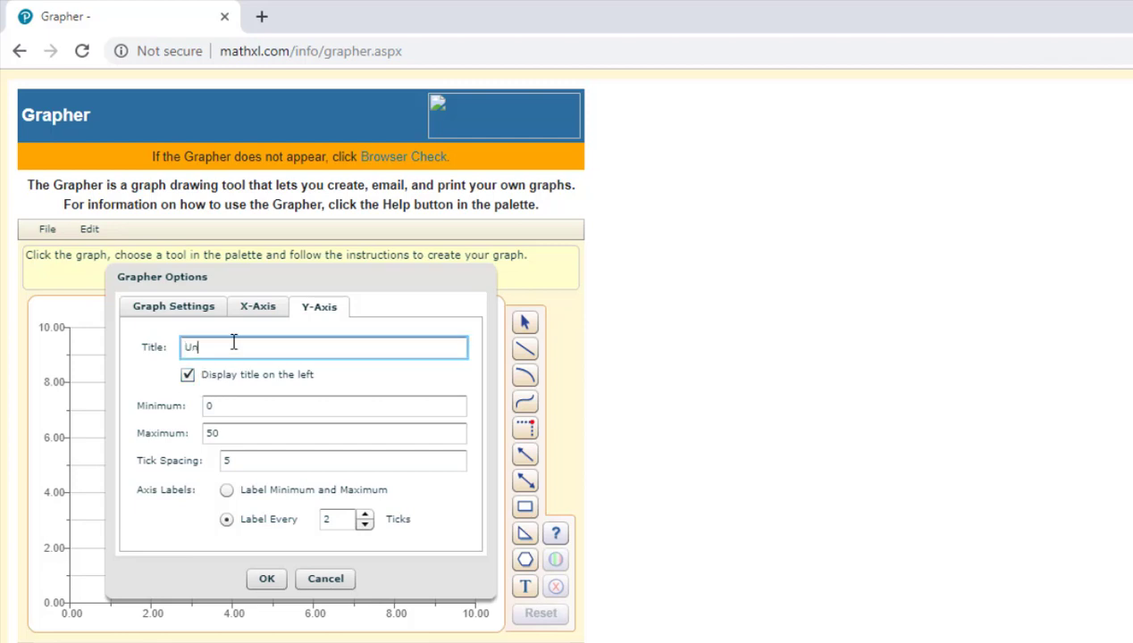
text(Units of Good Y)
- Title the X-axis 'Units of Good X' and apply the axis settings
click(266, 309)
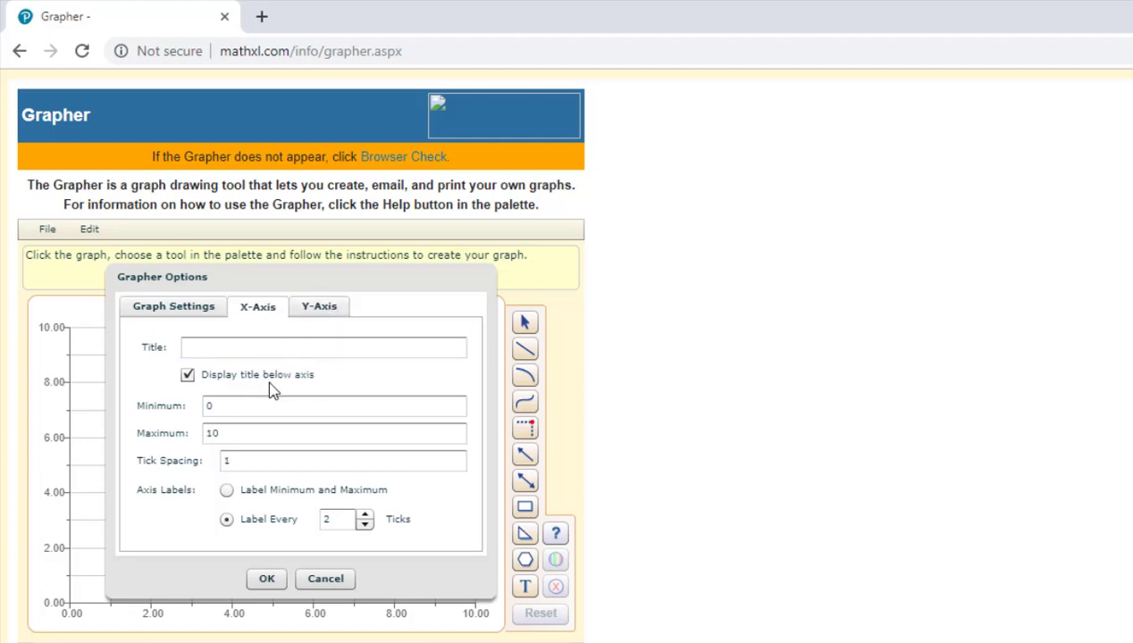
click(240, 346)
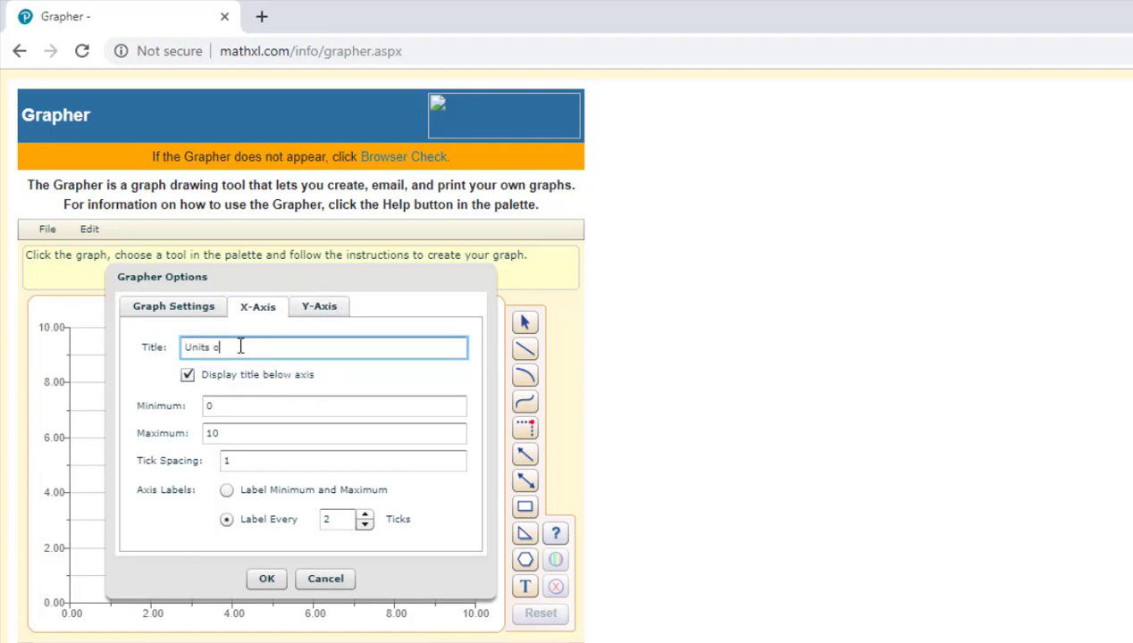
text(Units of Good X)
click(266, 581)
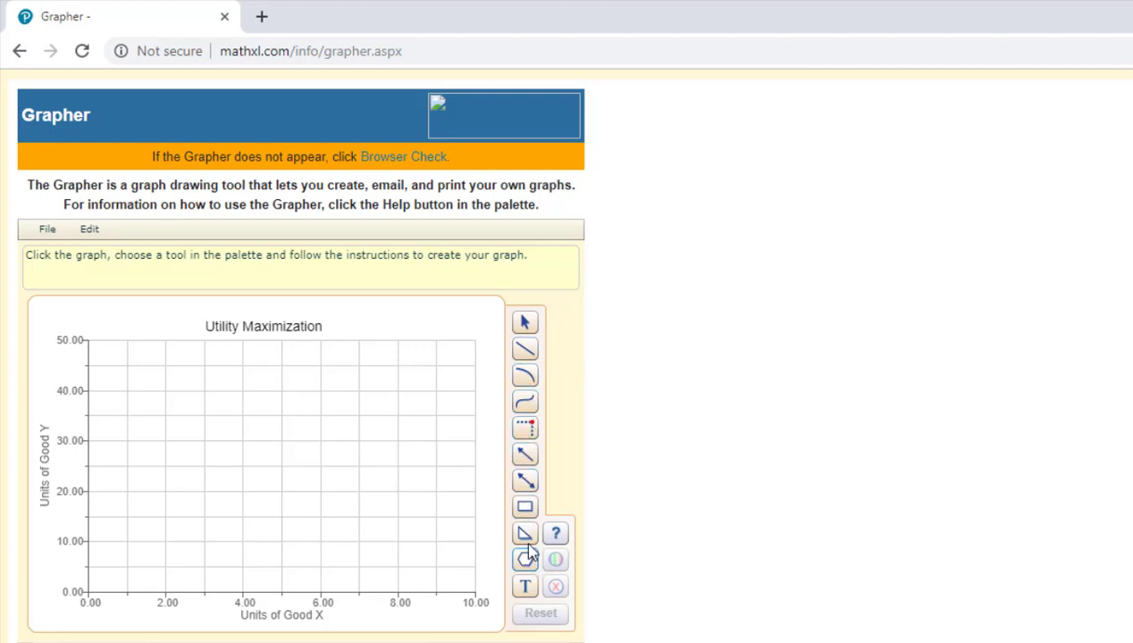
- Draw the straight budget line from (0,40) to (8,0)
click(524, 350)
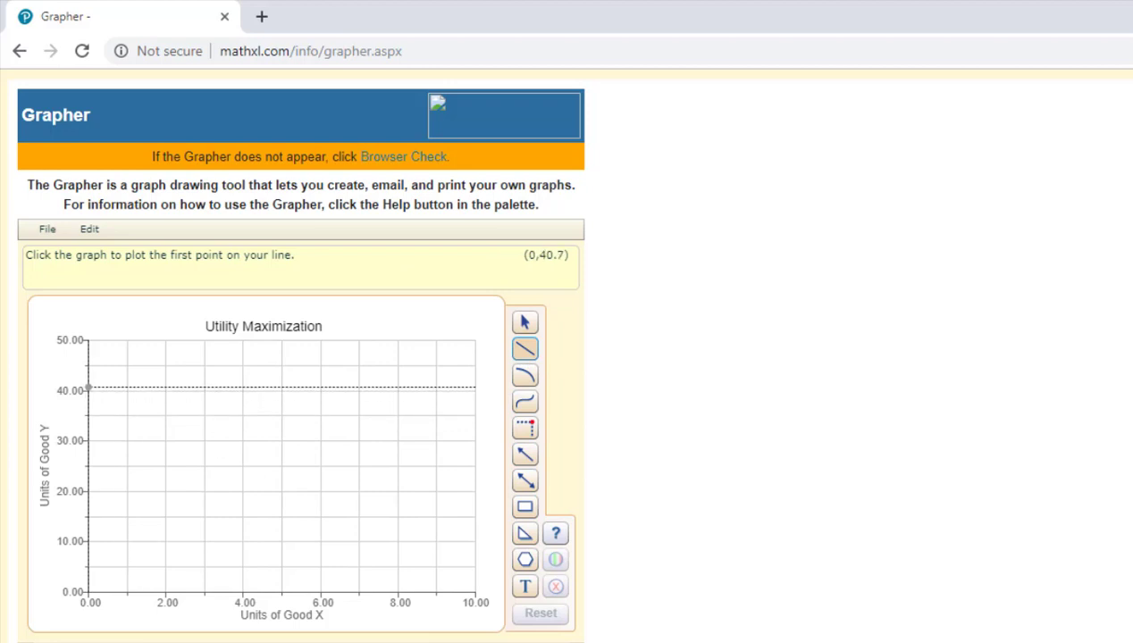
click(89, 390)
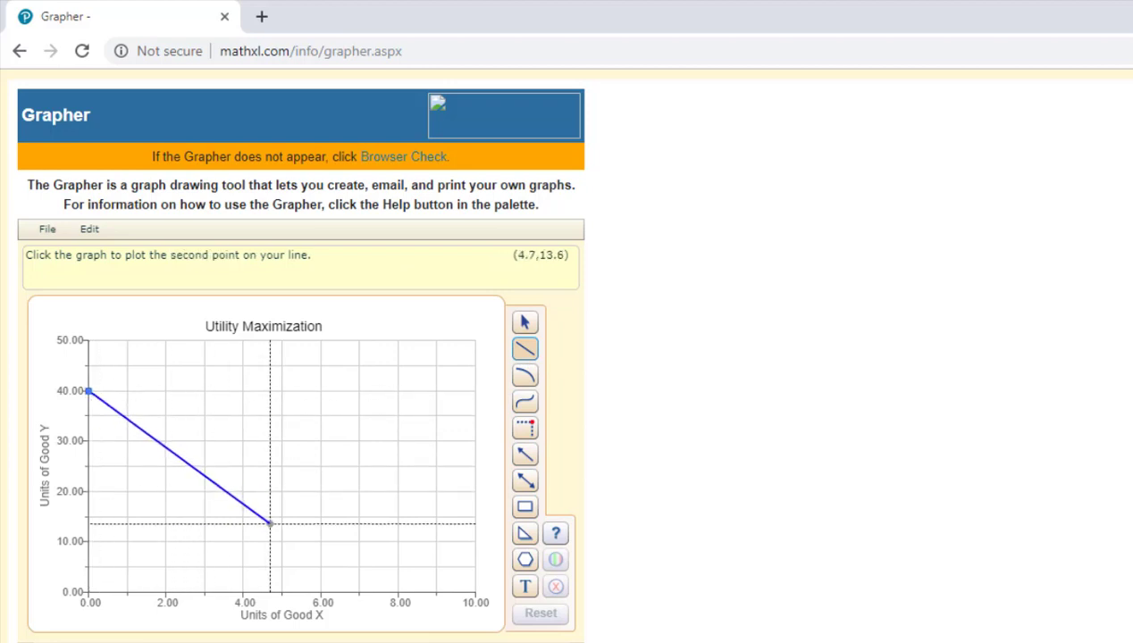
click(398, 592)
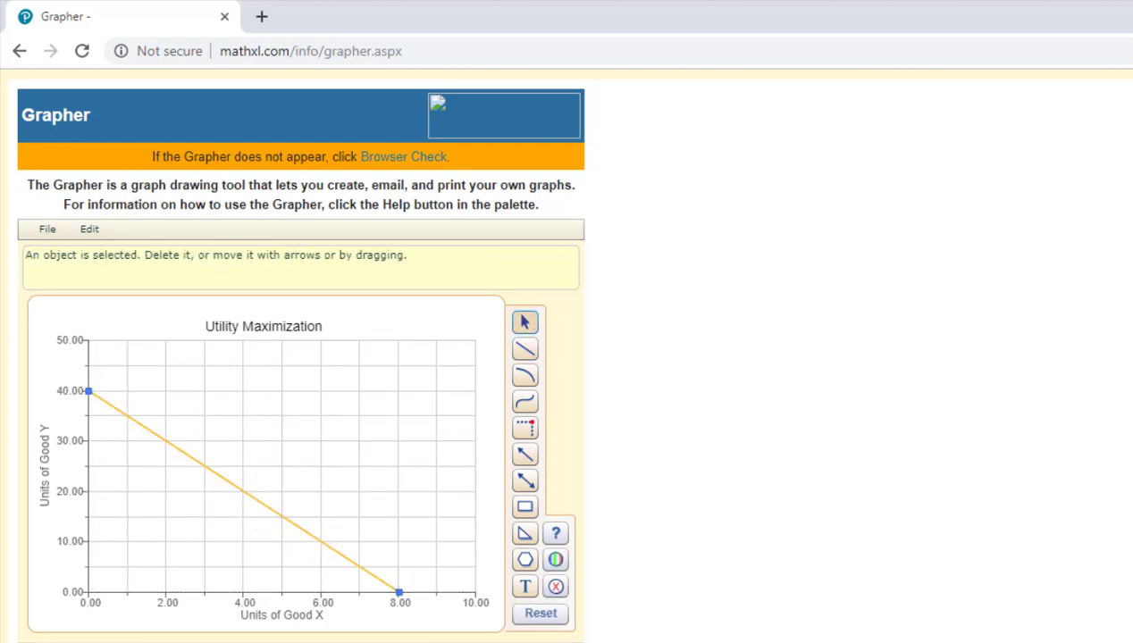
click(411, 543)
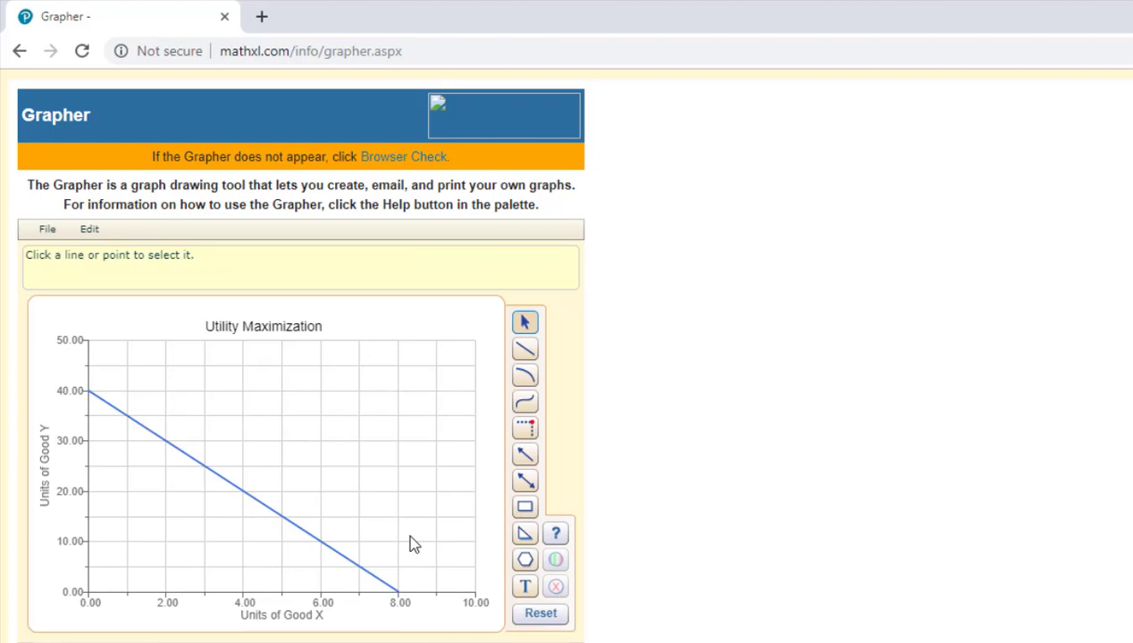
- Draw a three-point indifference curve and bend it until it touches the budget line near (4, 20)
click(526, 377)
click(159, 373)
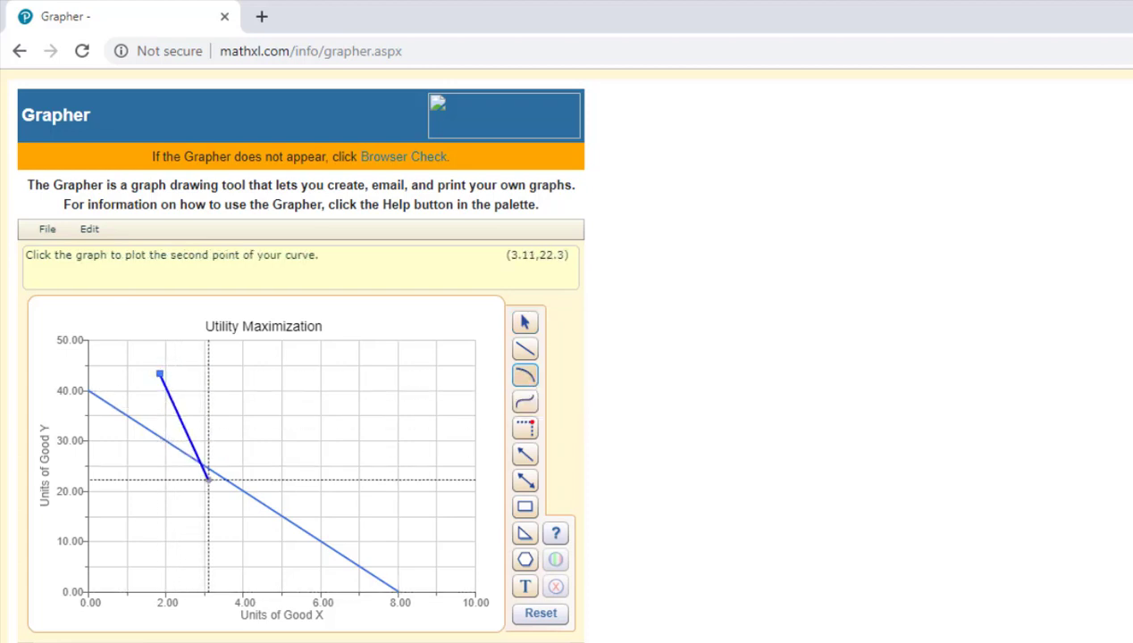
click(222, 456)
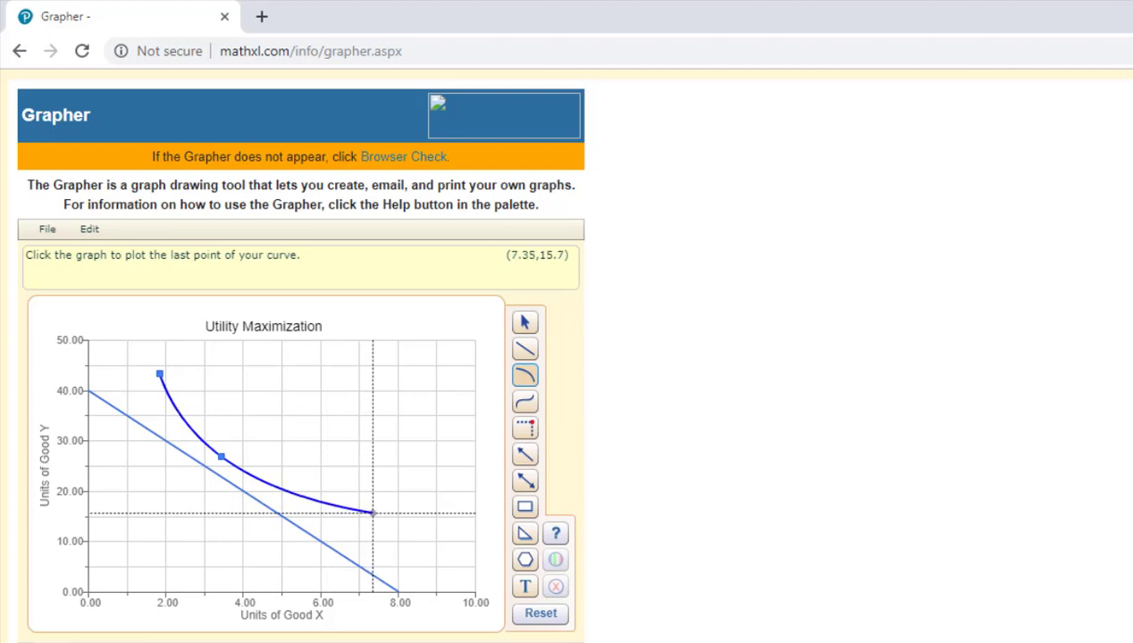
click(369, 523)
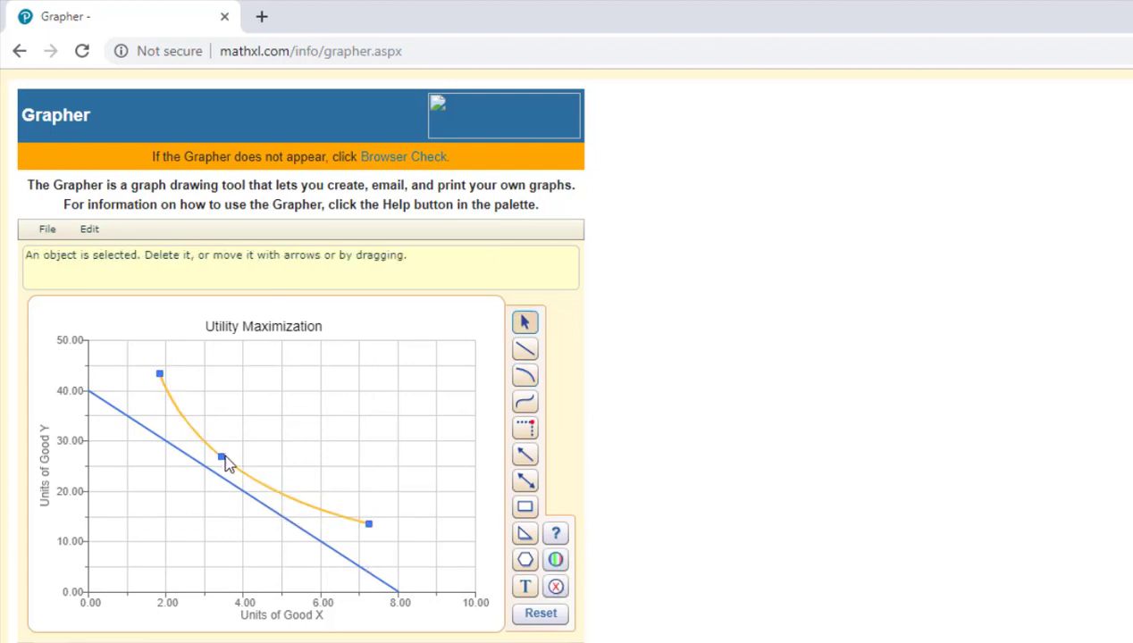
drag(225, 460, 203, 455)
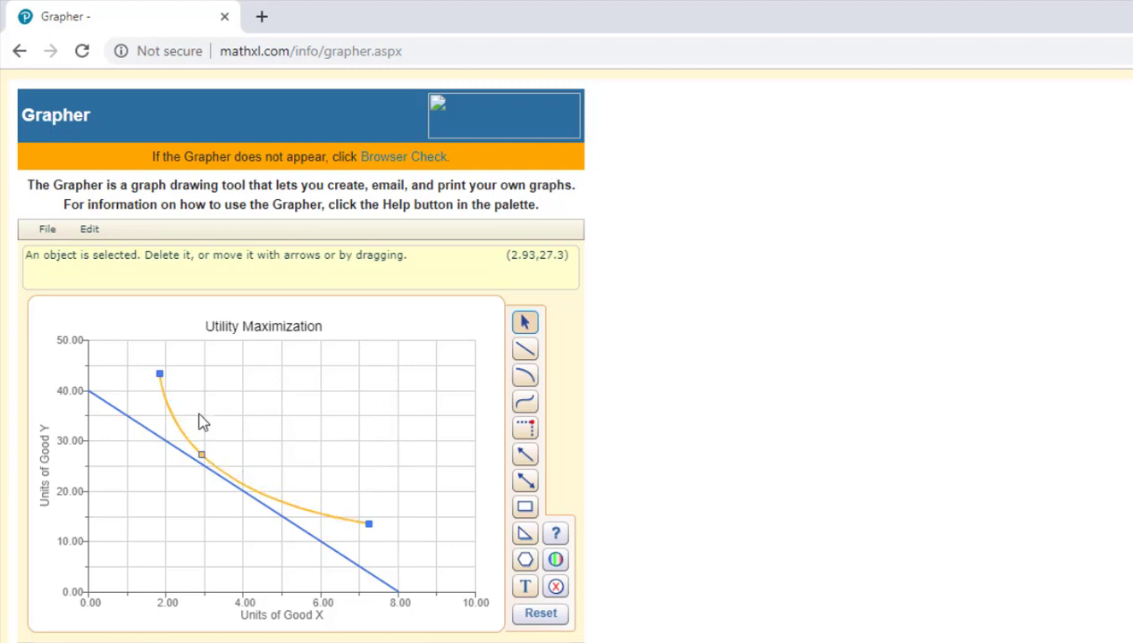
click(154, 375)
drag(203, 454, 291, 512)
click(294, 498)
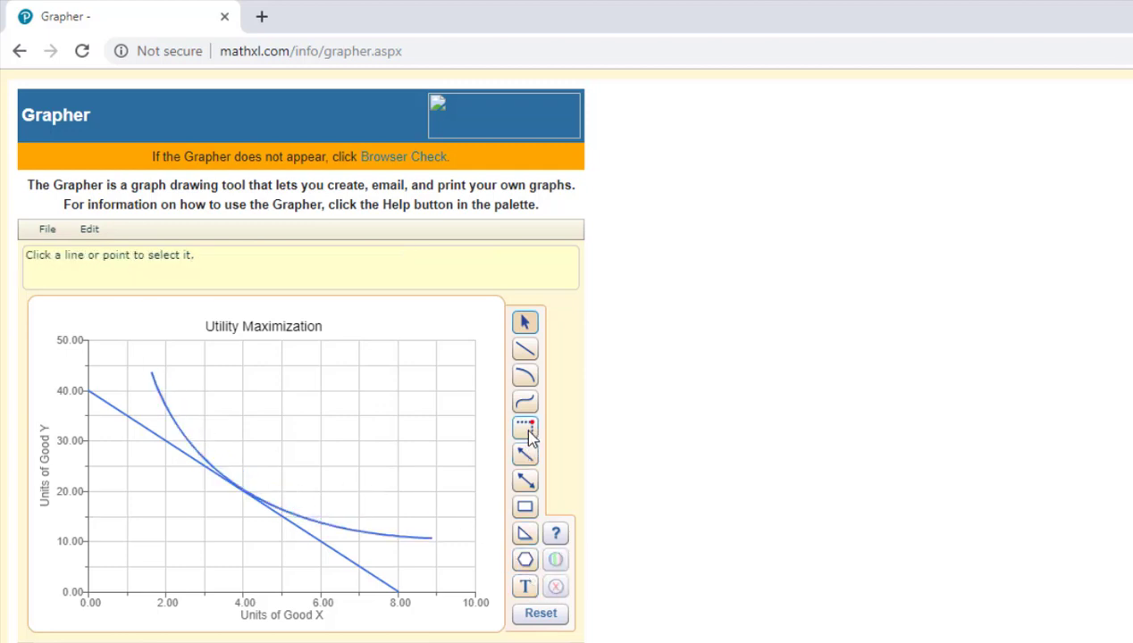
- Add a text label beside the end of the indifference curve
click(525, 589)
click(439, 539)
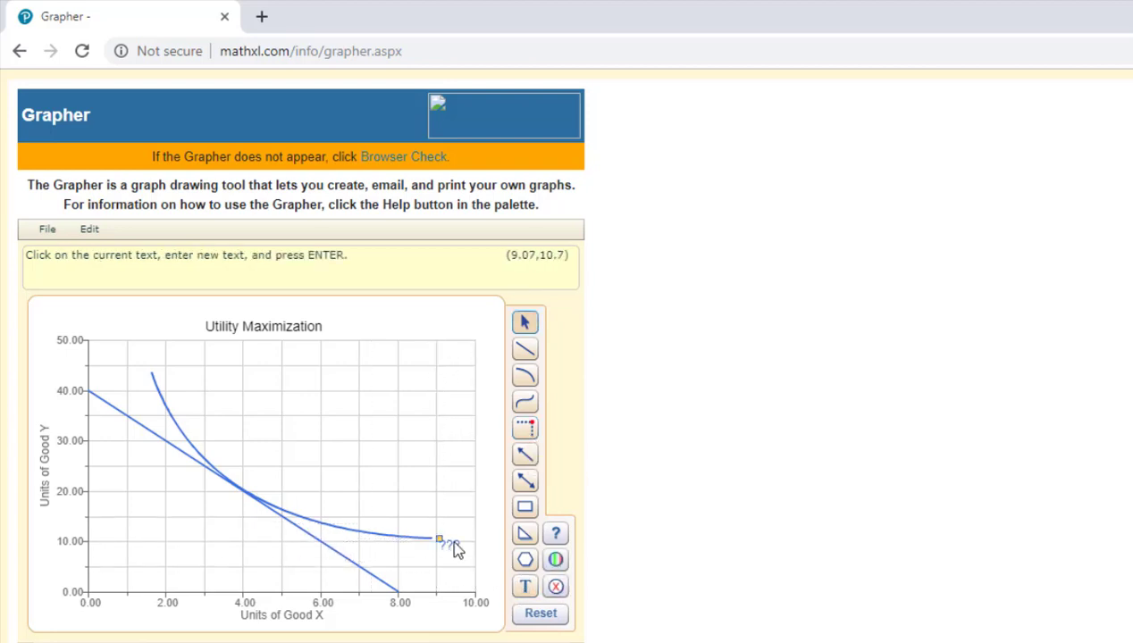
click(454, 547)
key(Return)
drag(444, 546, 439, 543)
click(435, 506)
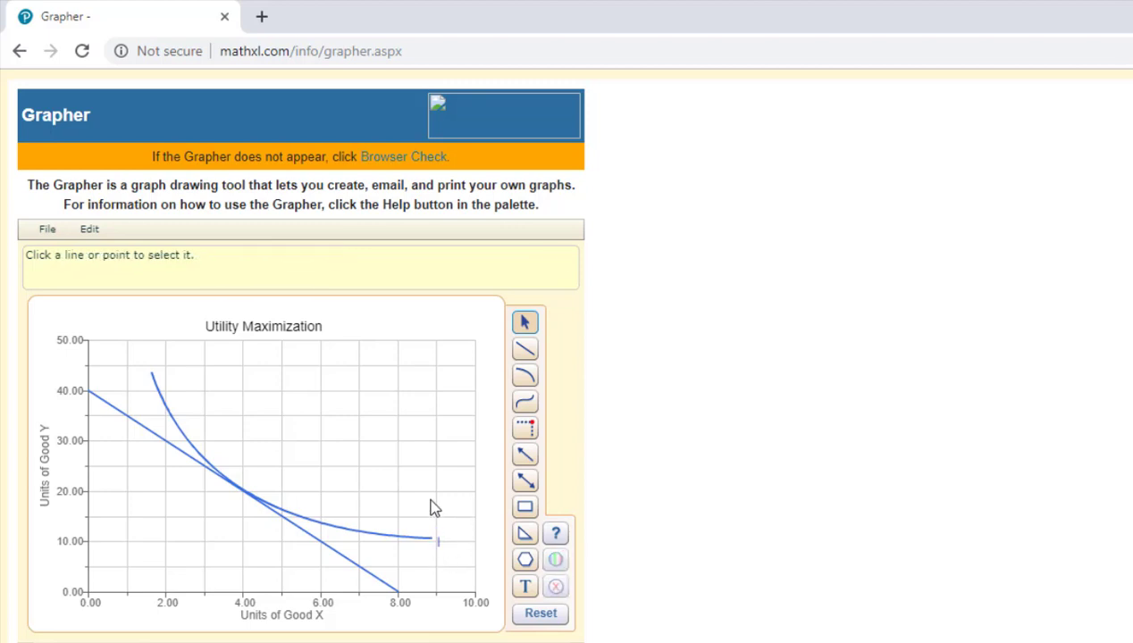
- Plot the equilibrium point at exactly (4, 20) with dotted guides to both axes
click(525, 429)
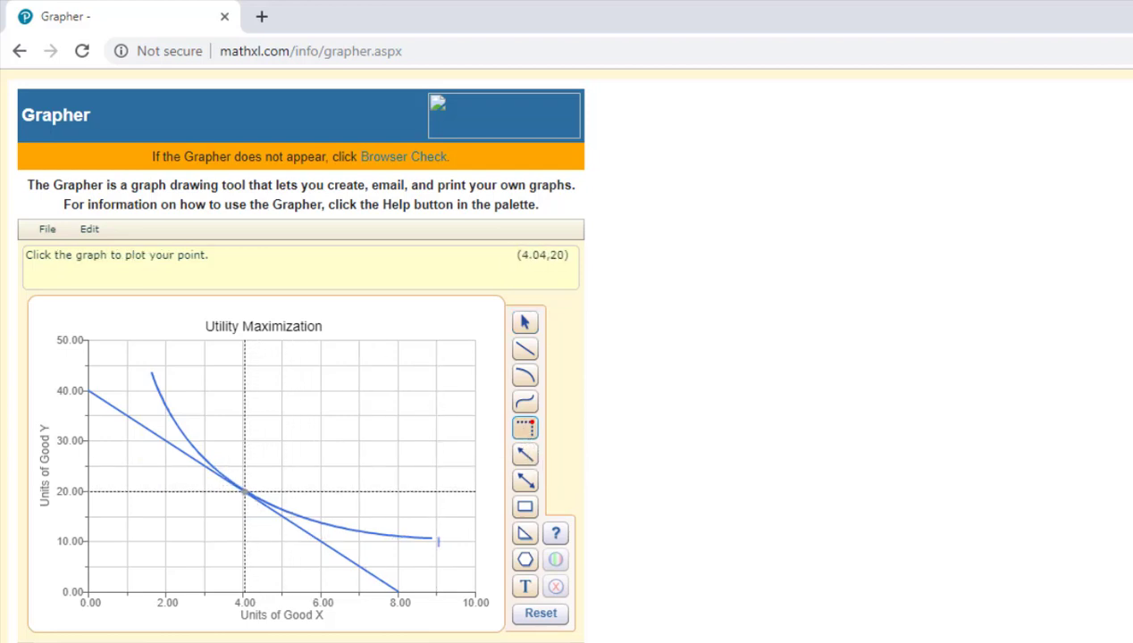
click(245, 492)
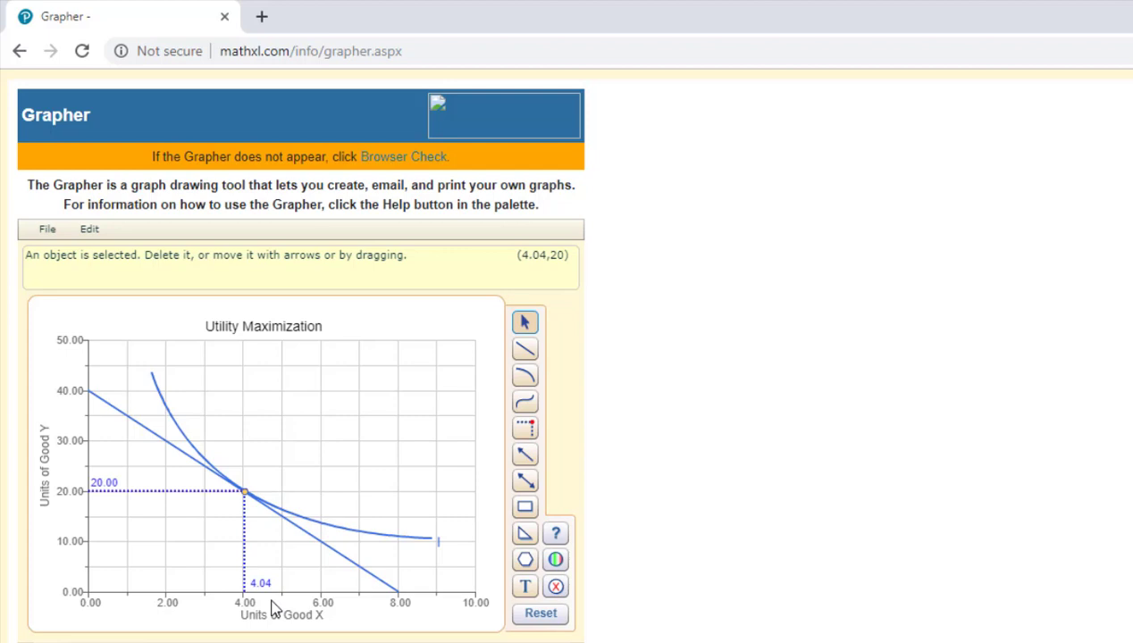
key(Left)
key(Left)
click(371, 630)
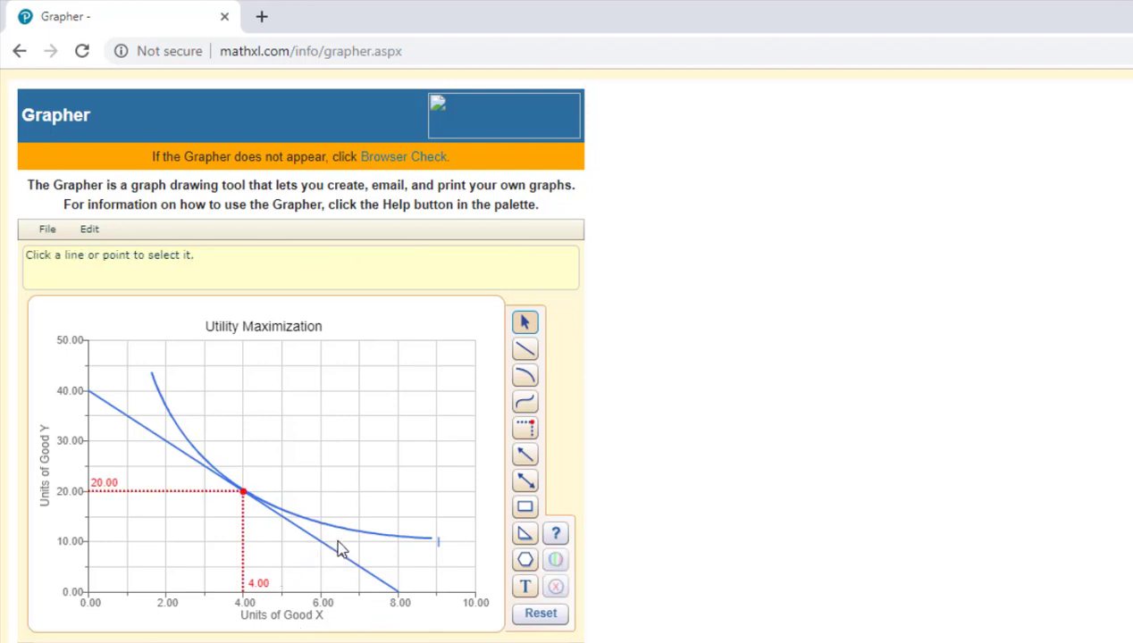
- Draw a red arrow pointing down-right above the curves
click(527, 455)
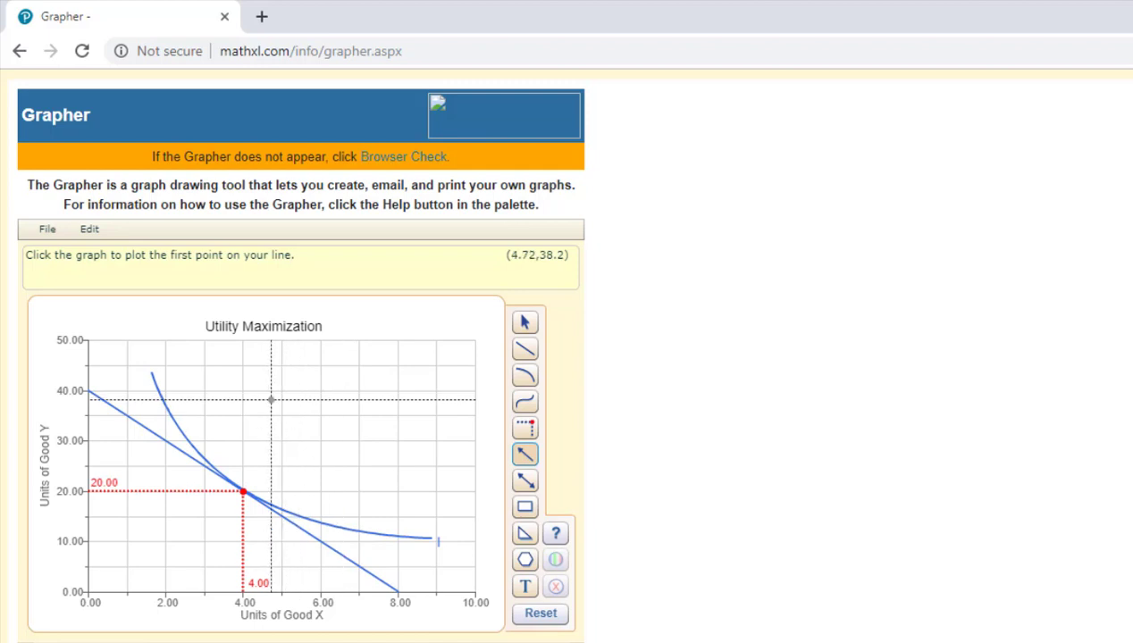
click(264, 401)
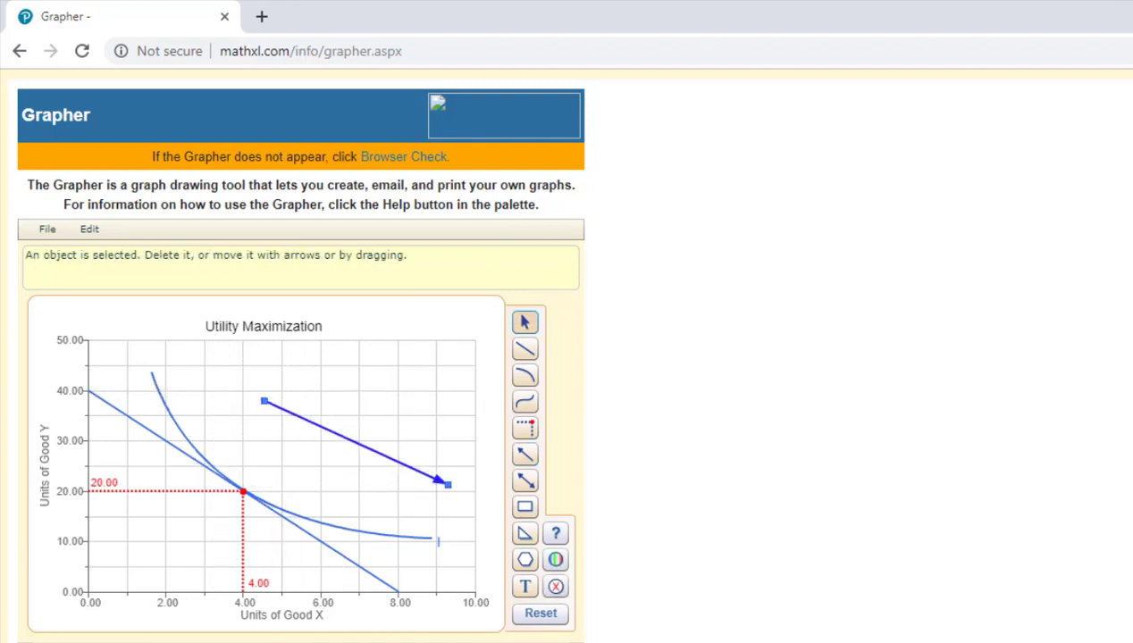
click(430, 438)
drag(359, 448, 390, 458)
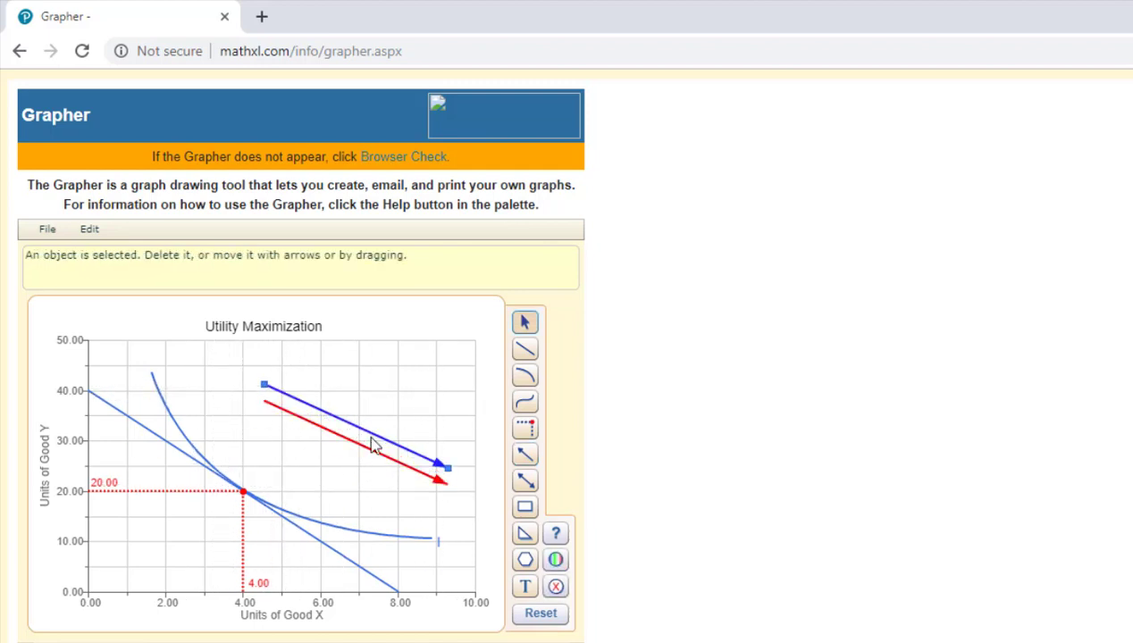
- Add a filled orange triangle near the top of the graph
click(525, 534)
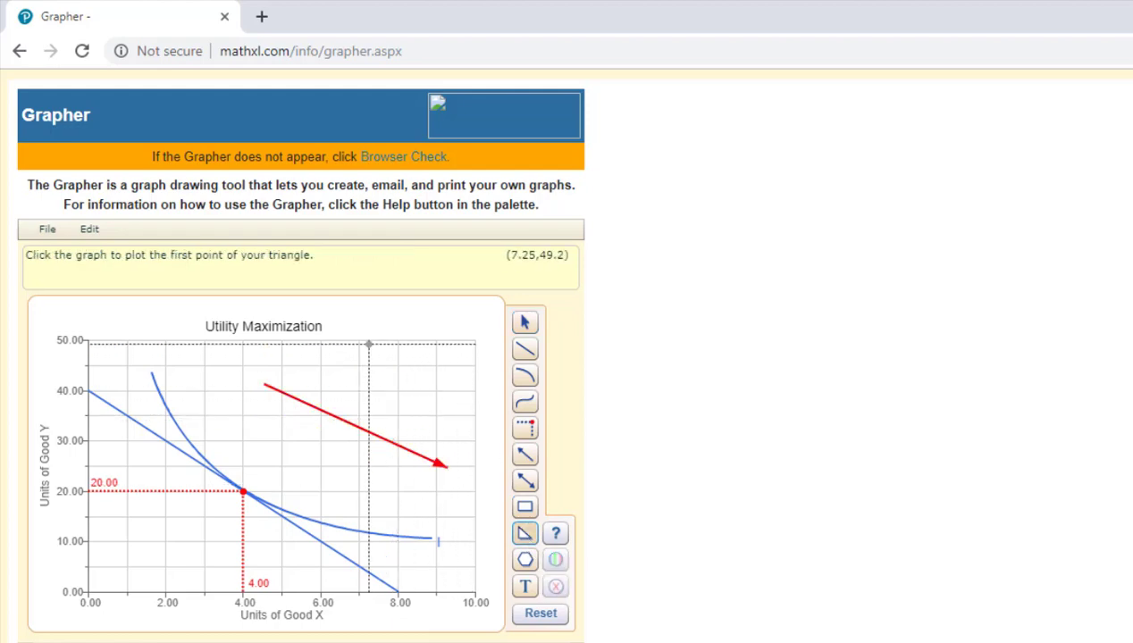
click(346, 354)
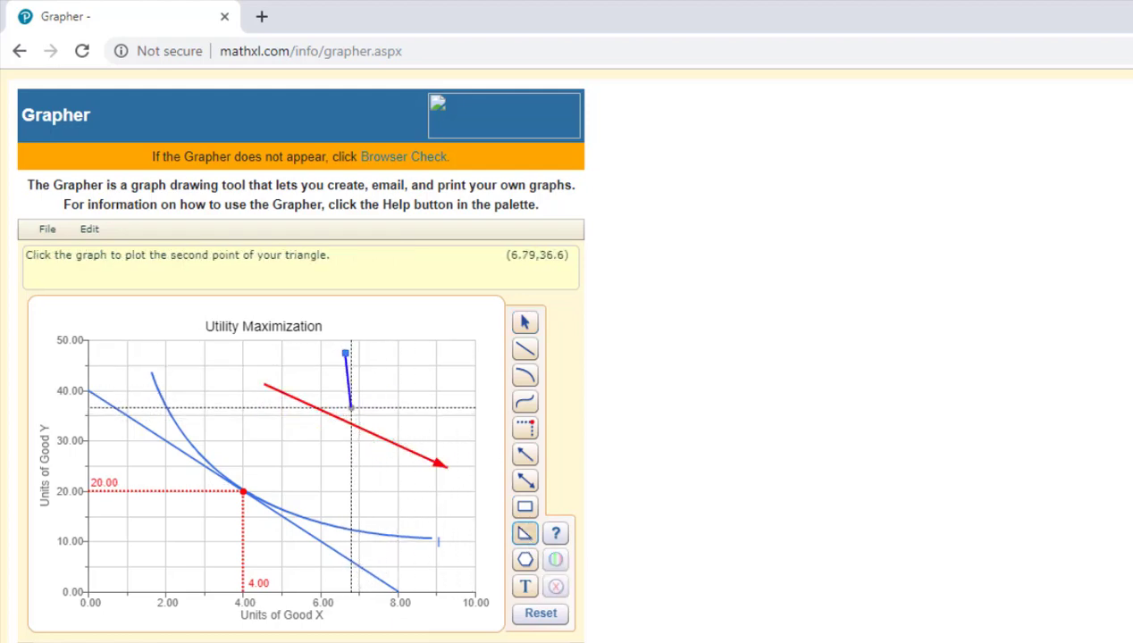
click(347, 408)
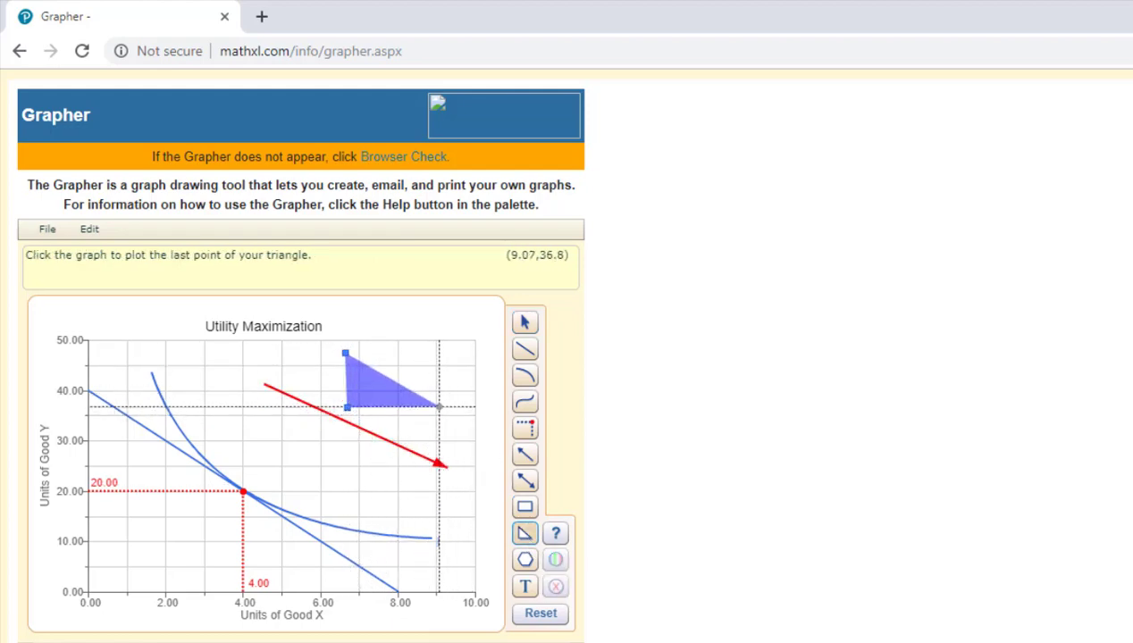
click(439, 405)
mouse_move(439, 405)
mouse_down()
mouse_move(432, 424)
mouse_move(442, 409)
mouse_move(256, 387)
mouse_move(452, 396)
mouse_move(267, 369)
mouse_move(443, 385)
mouse_move(434, 399)
mouse_up()
click(556, 561)
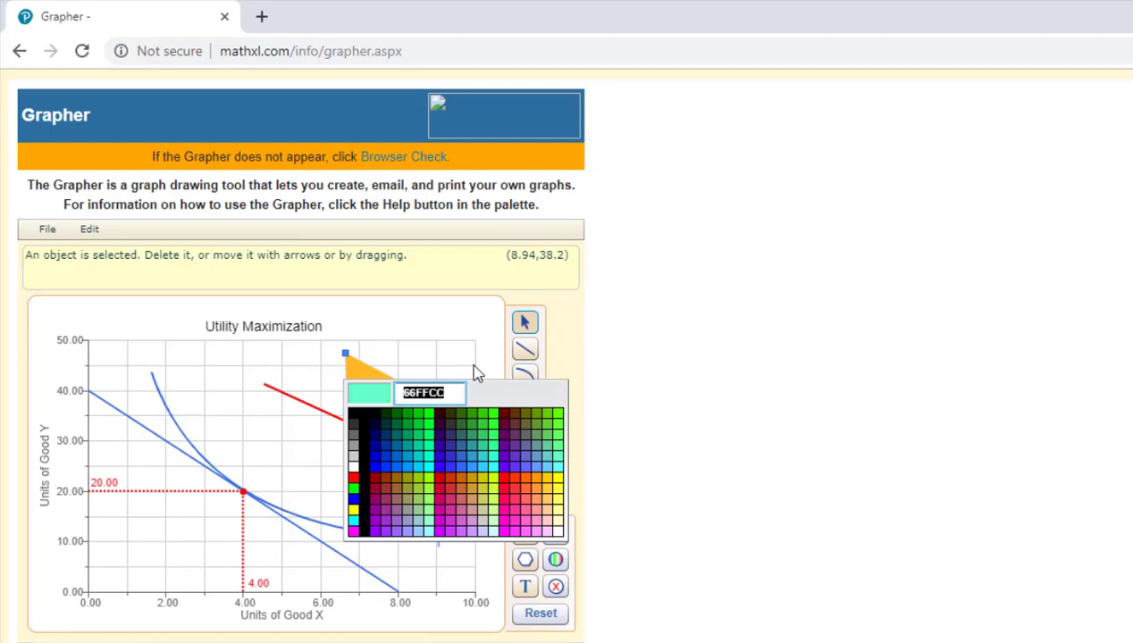
click(497, 345)
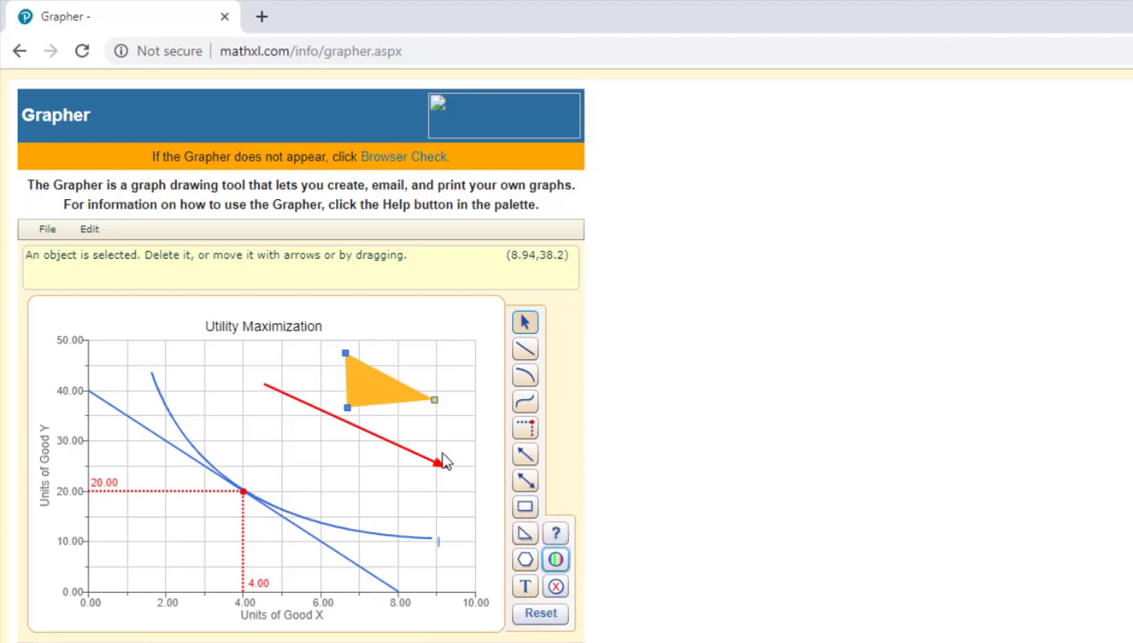
- Save the graph as an image, bringing up Save As with the GIF named 'graph'
click(49, 231)
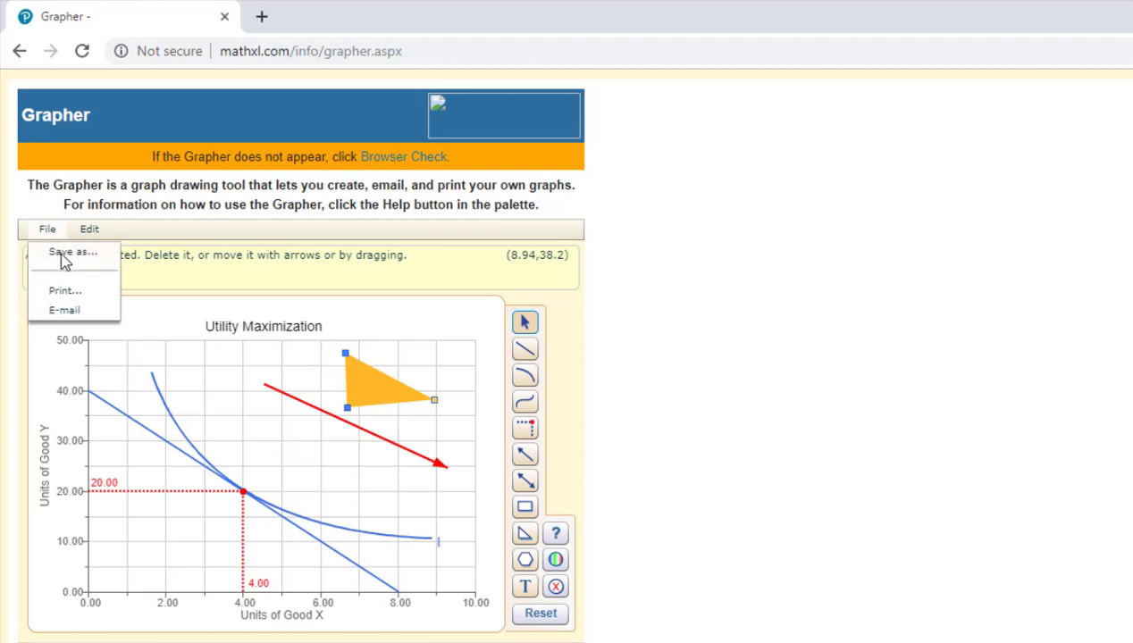
click(64, 257)
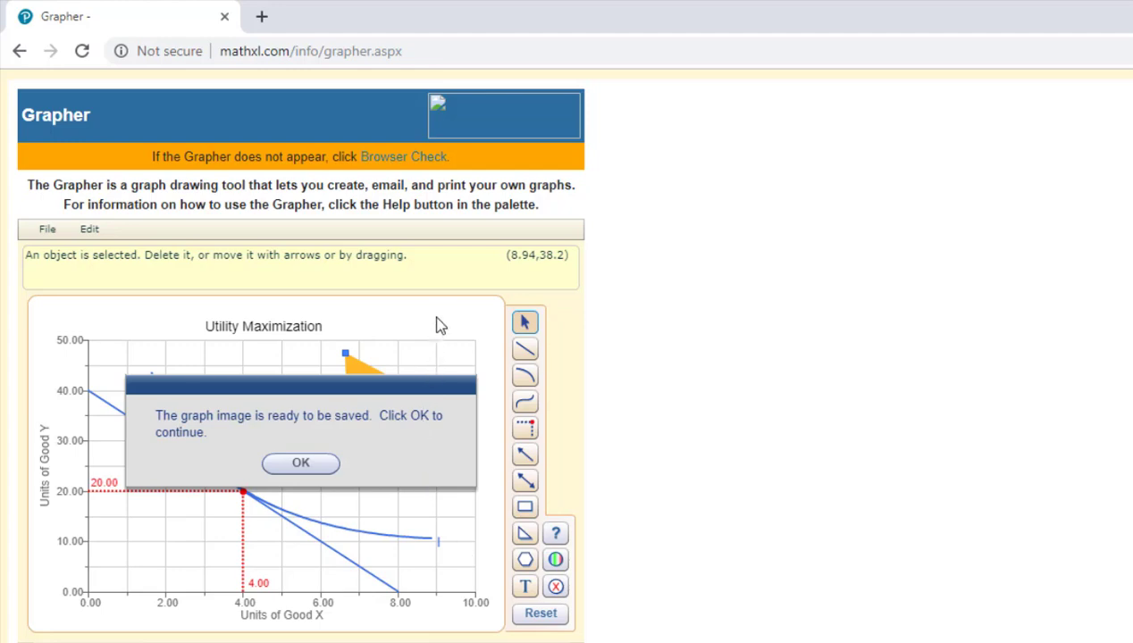
click(299, 467)
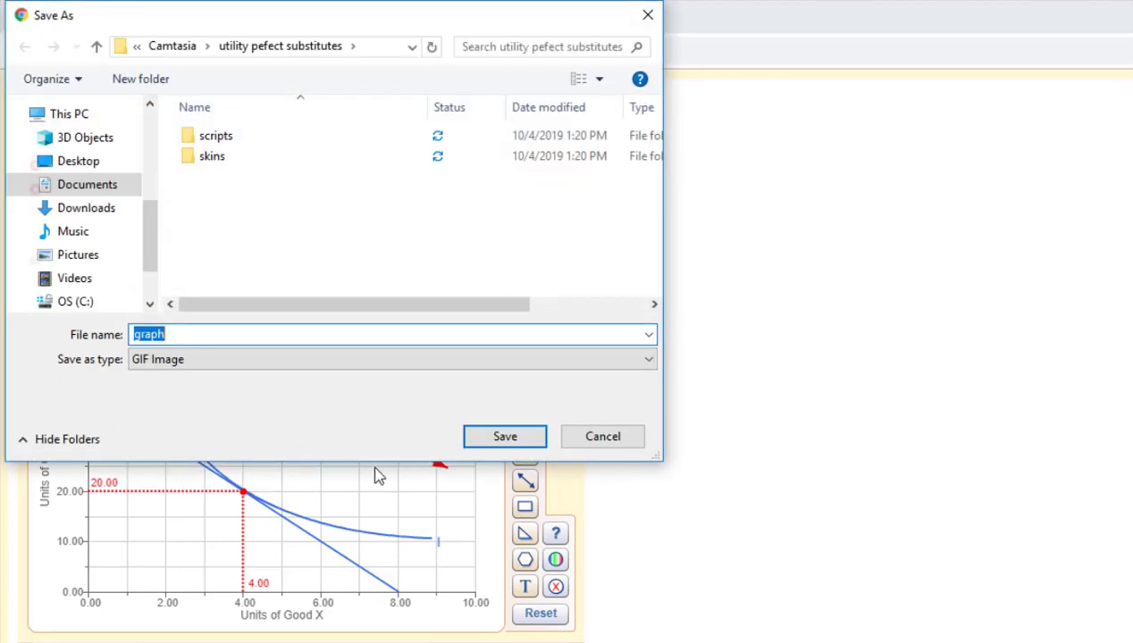